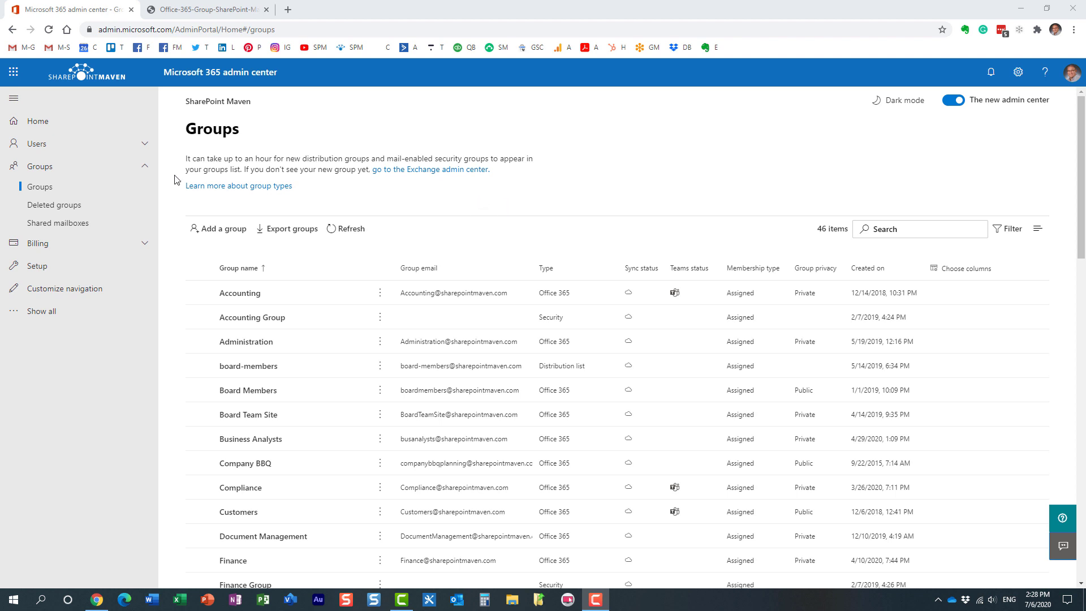
Open the Microsoft 365 app launcher from the admin center
left_click(13, 71)
left_click(350, 127)
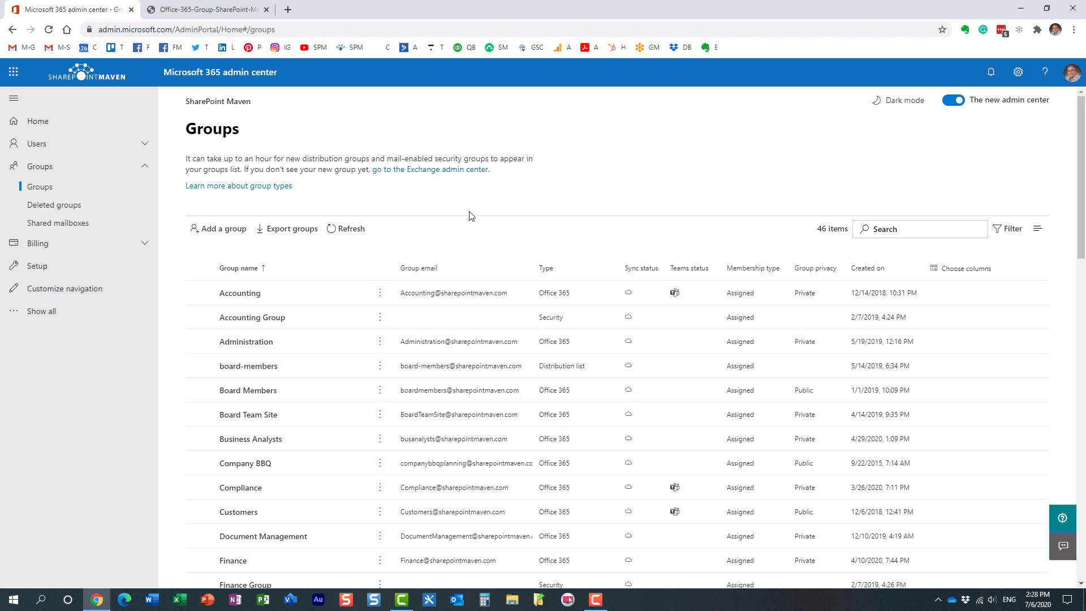
Start adding a new group from the Groups page
left_click(222, 235)
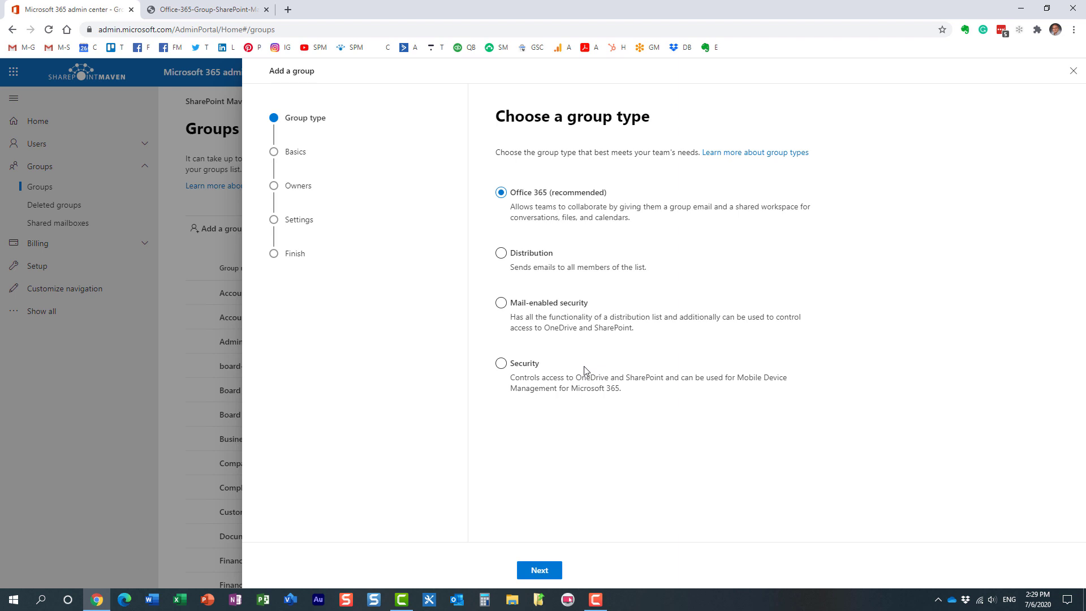
Choose Security as the new group's type
left_click(502, 366)
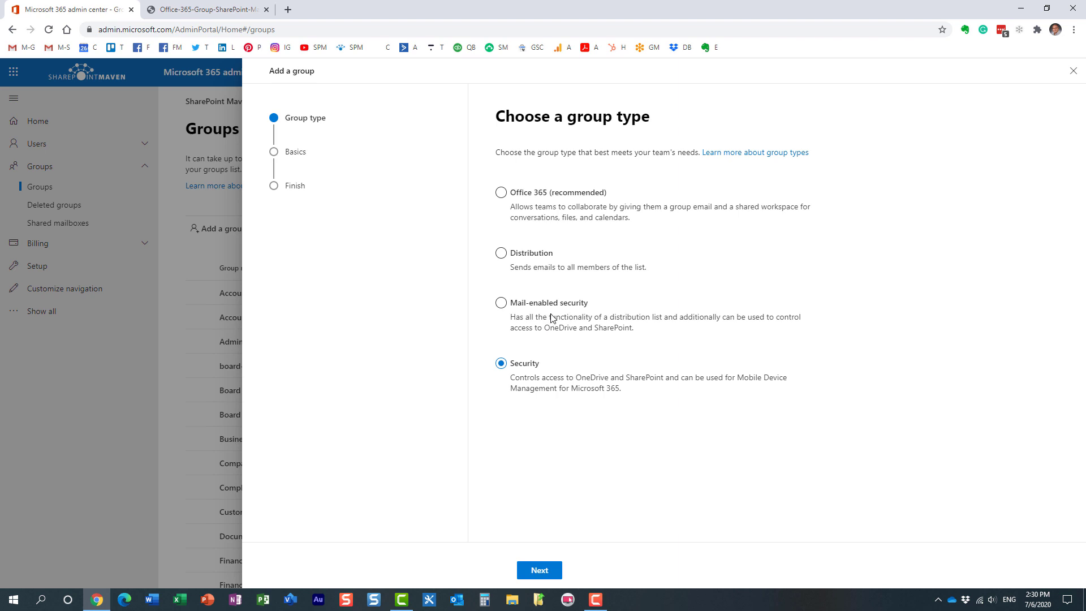
Try Distribution and Mail-enabled security, then settle on Office 365 as the group type
left_click(502, 255)
left_click(502, 304)
left_click(501, 193)
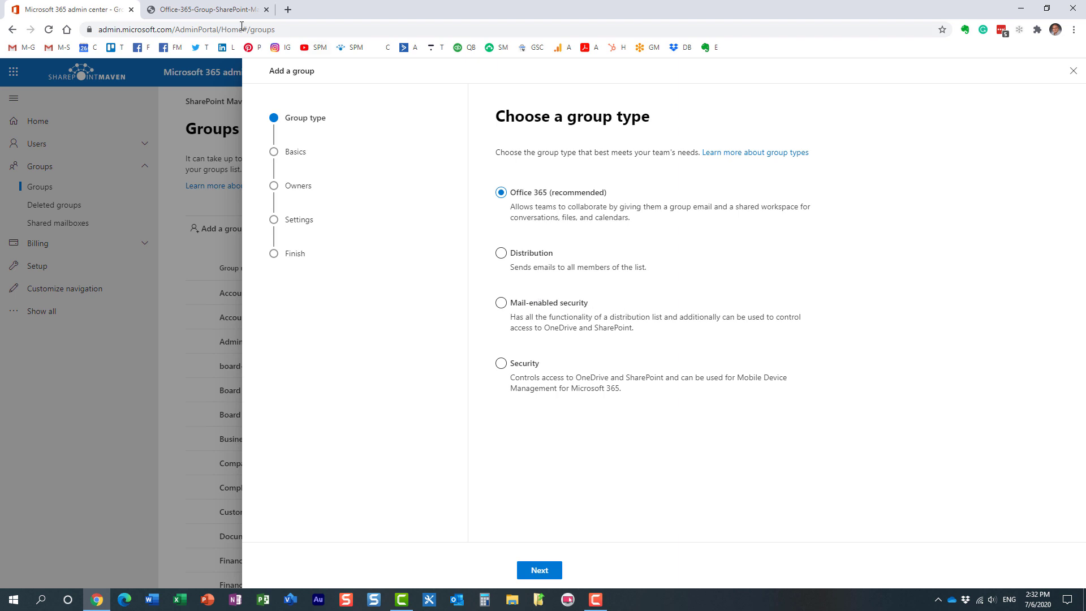
left_click(213, 11)
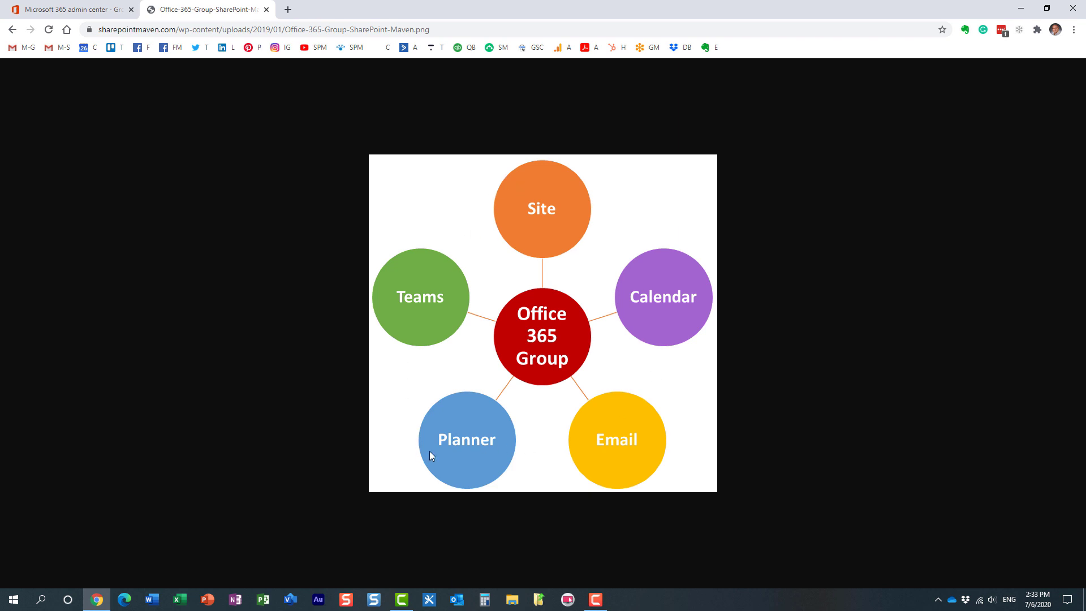
Go back to the admin center's Add a group wizard
left_click(88, 11)
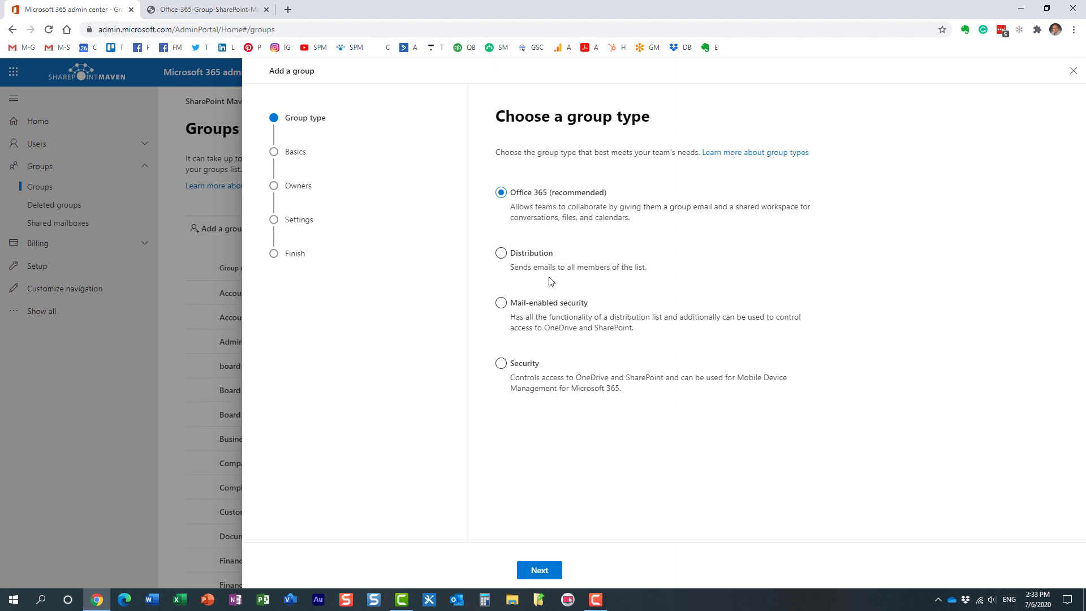
Discard the unfinished group and go to SharePoint through the app launcher
left_click(1074, 70)
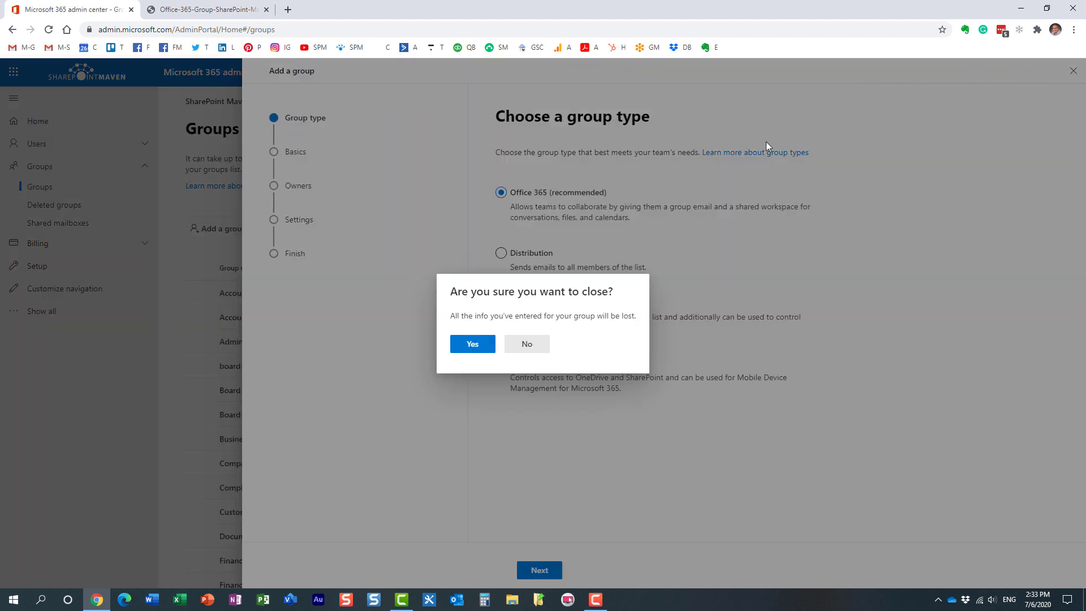
left_click(476, 347)
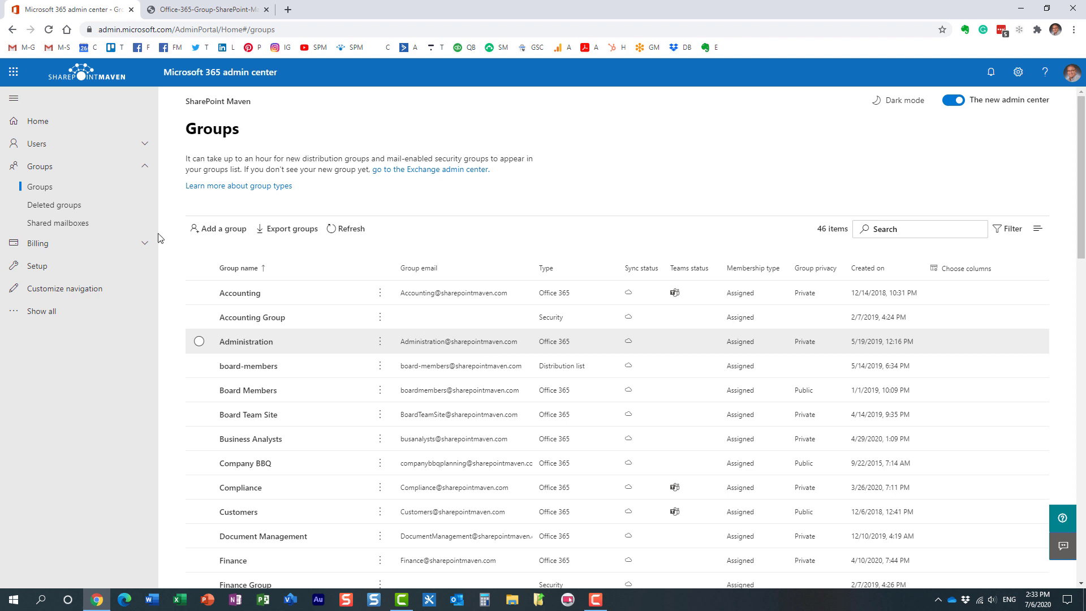
left_click(13, 72)
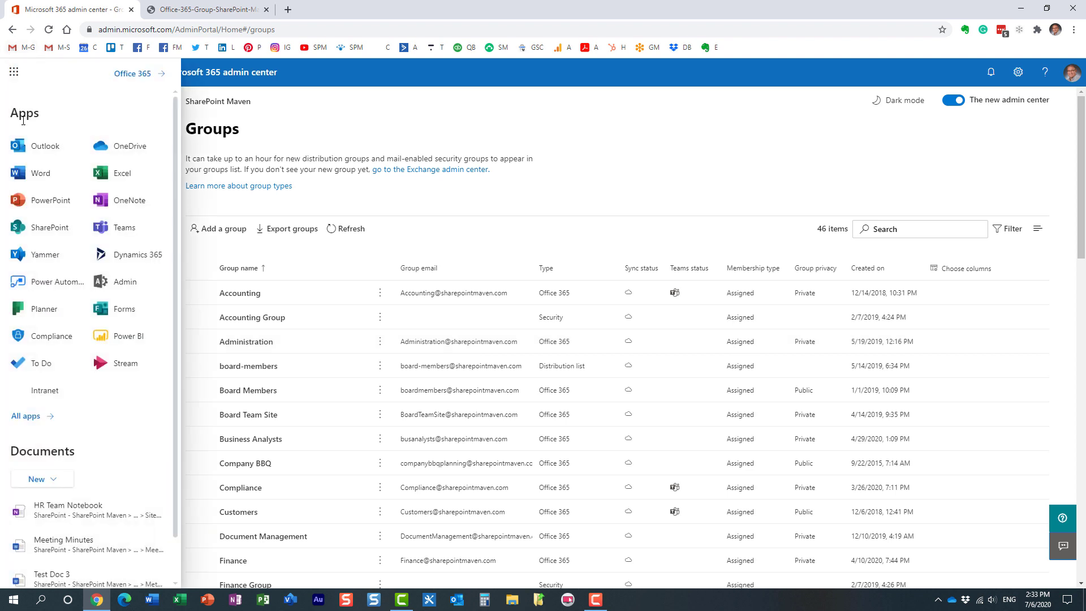
left_click(52, 231)
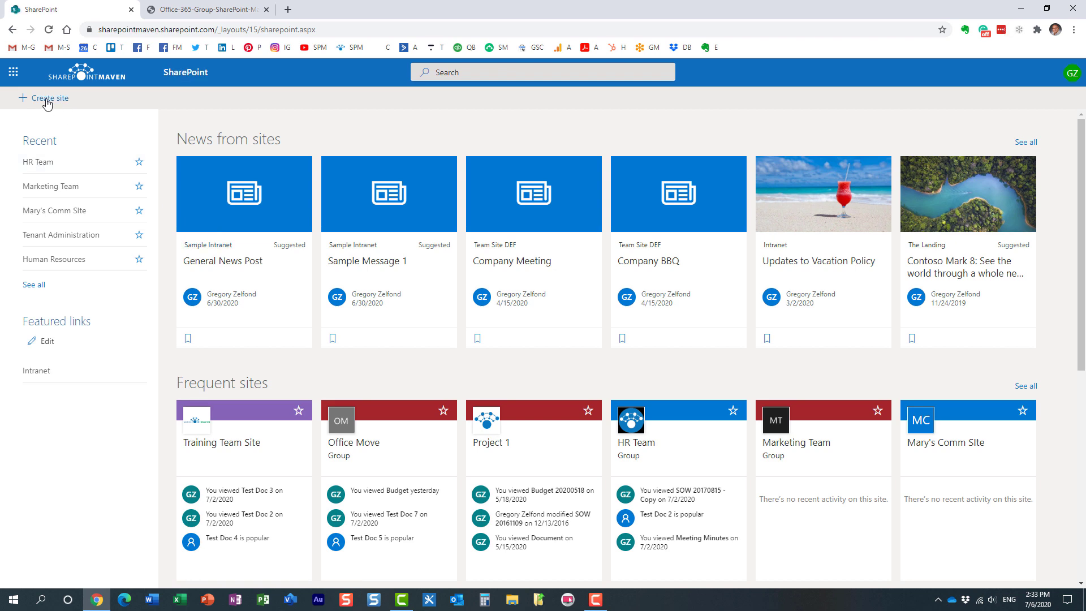
left_click(47, 102)
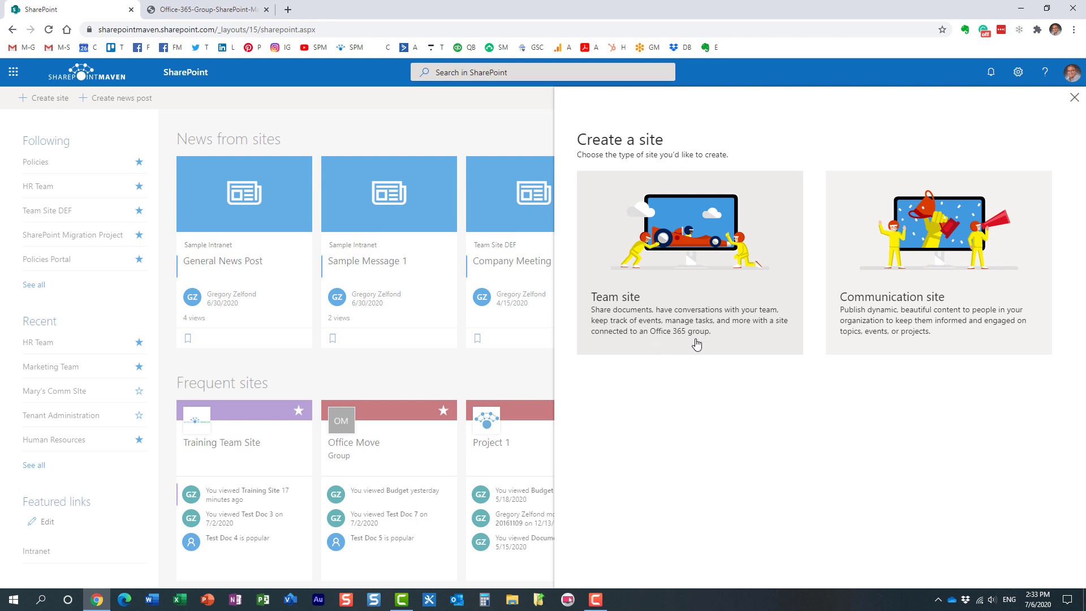
Switch back to the Office 365 Group diagram
left_click(206, 10)
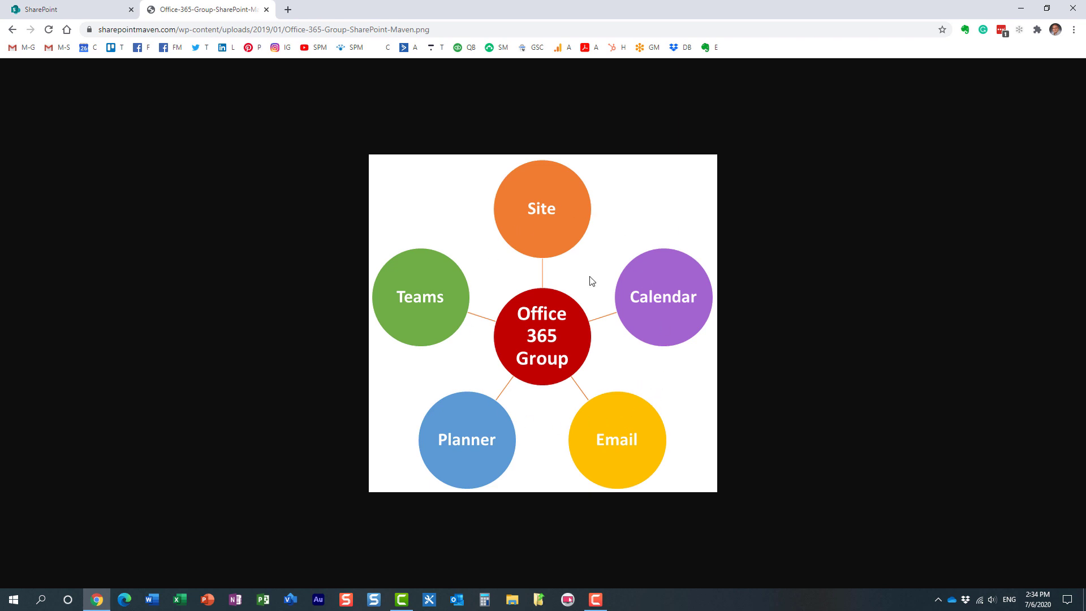
On the SharePoint tab, close the Create a site panel and confirm with Yes
left_click(76, 11)
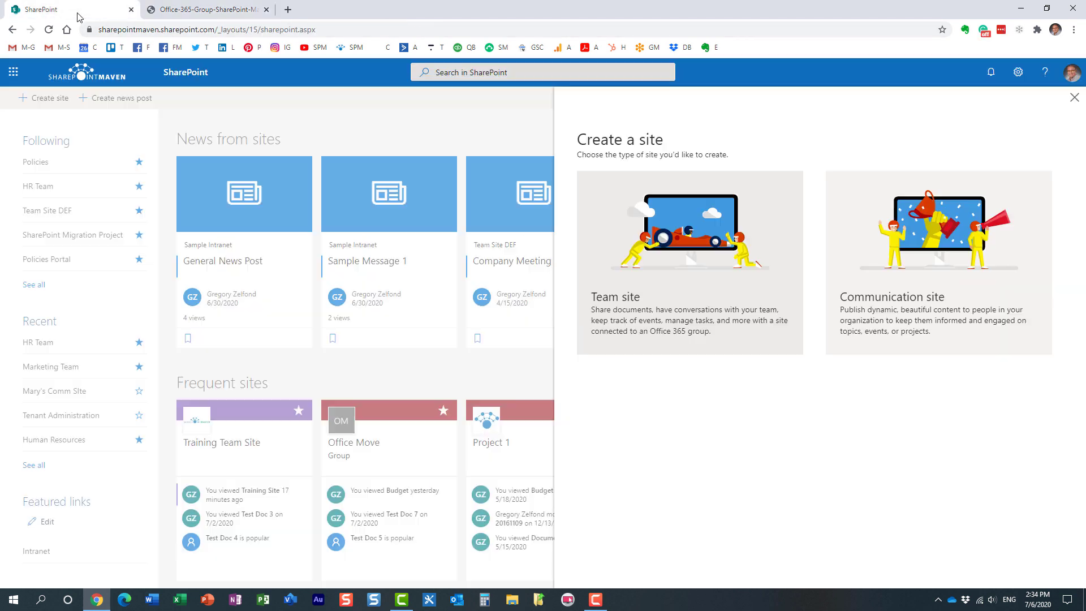
left_click(1074, 97)
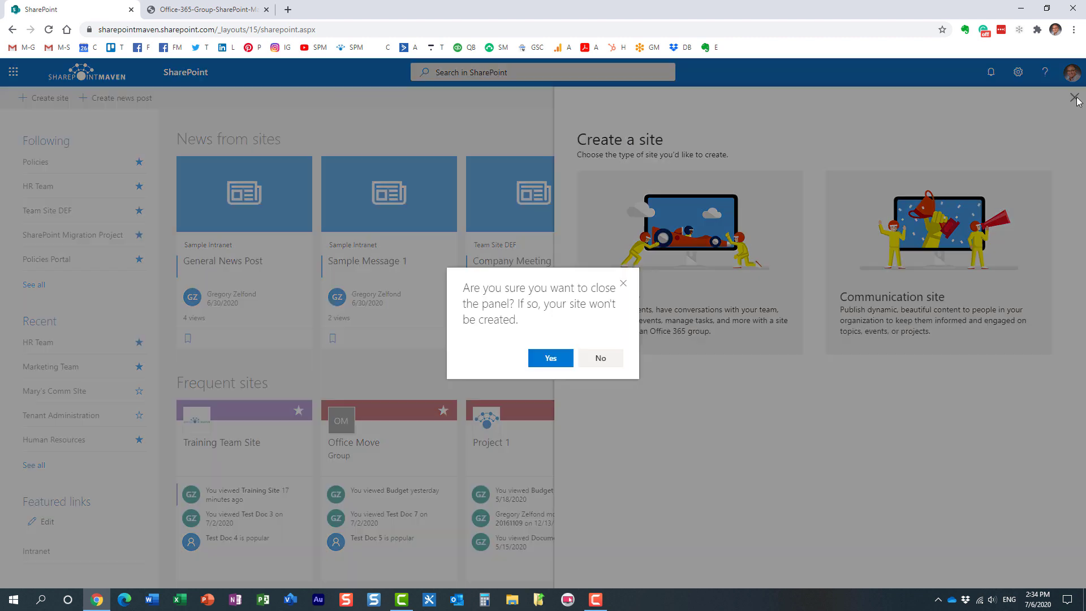
left_click(551, 358)
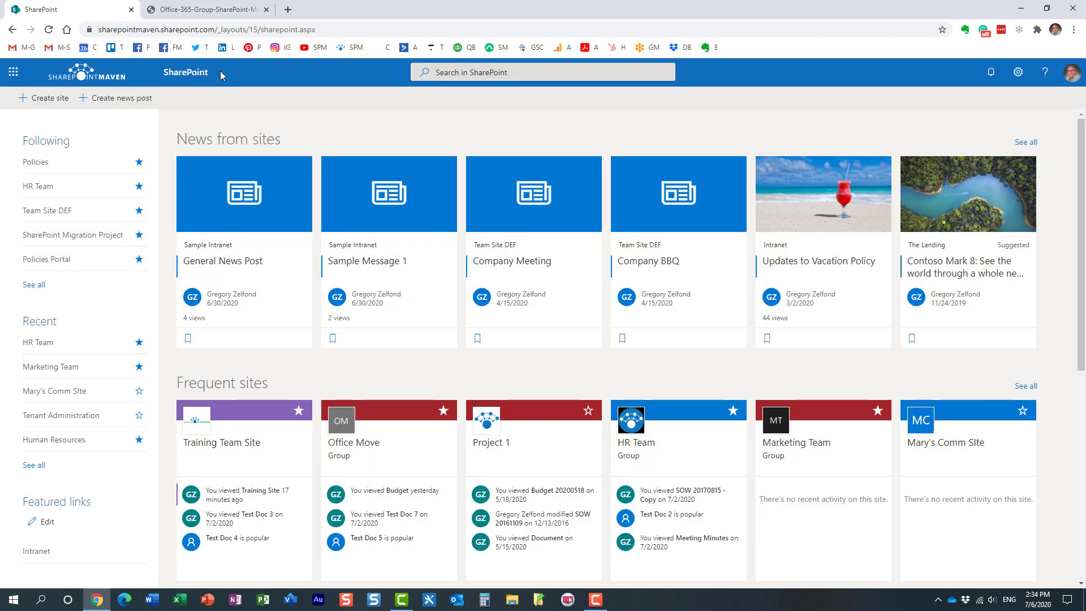
left_click(36, 98)
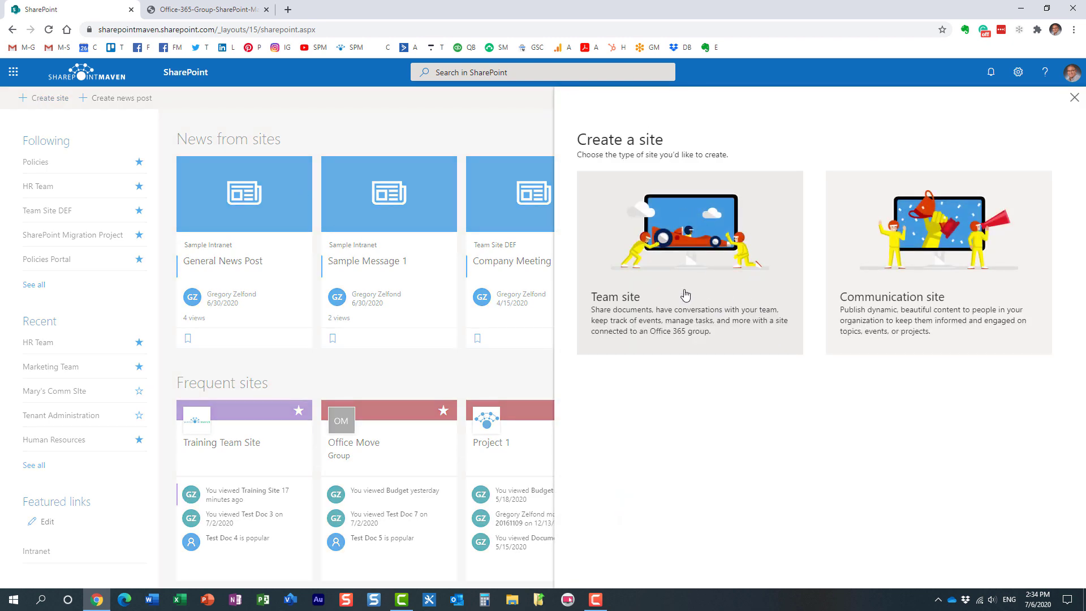
left_click(1075, 99)
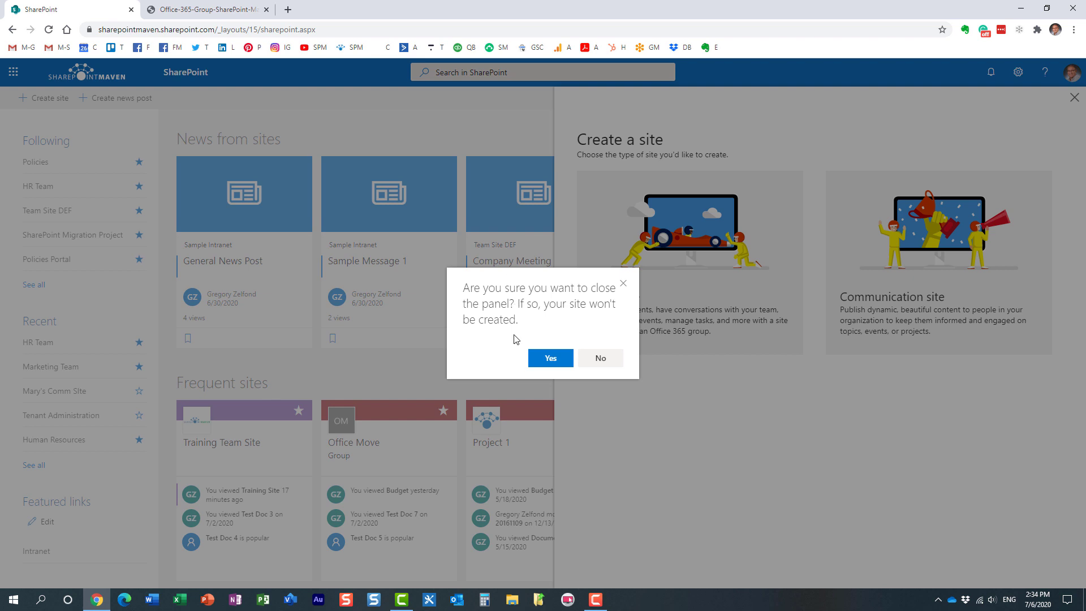
left_click(557, 361)
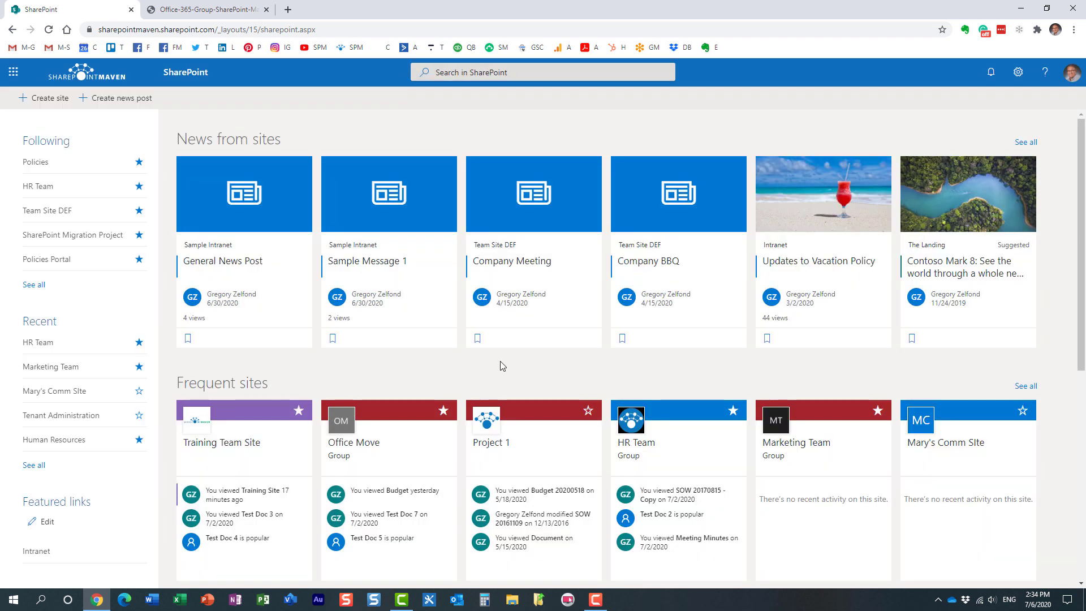
left_click(201, 12)
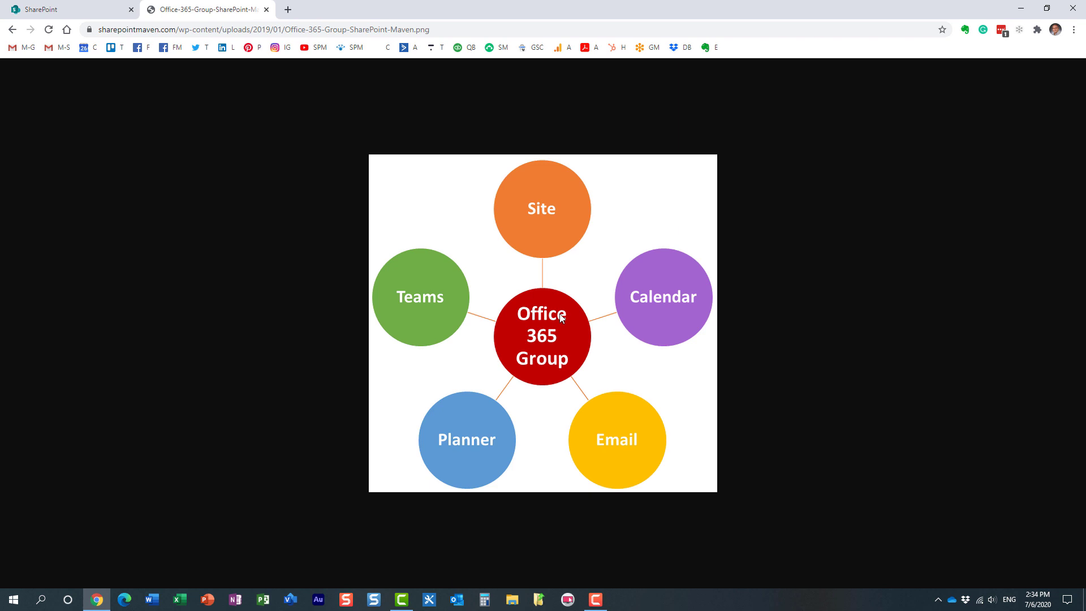
left_click(69, 9)
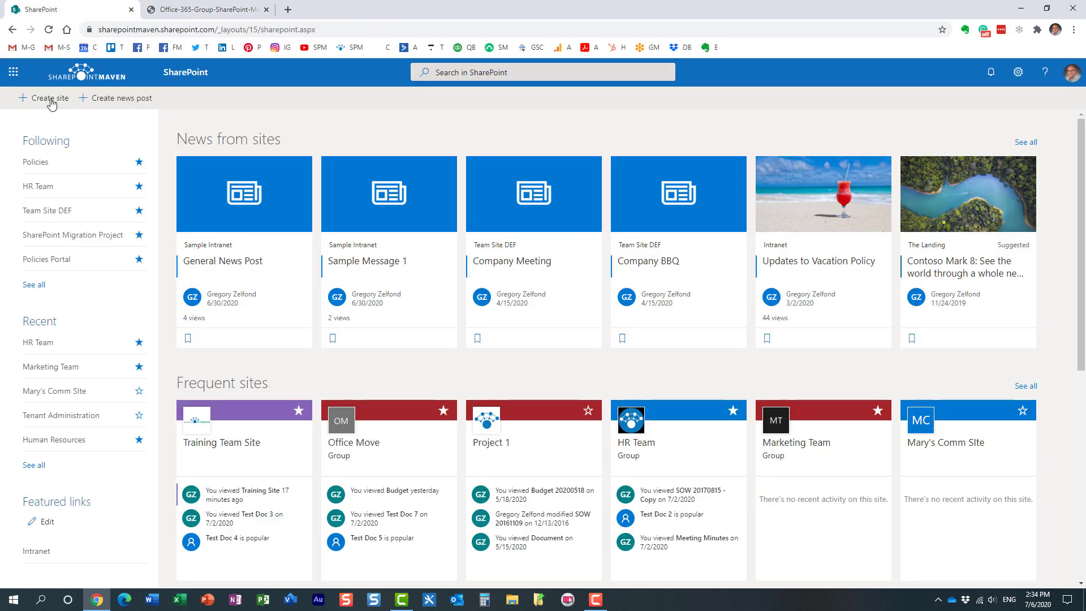
Go to the admin center through the app launcher and open Groups > Groups
left_click(13, 72)
left_click(124, 285)
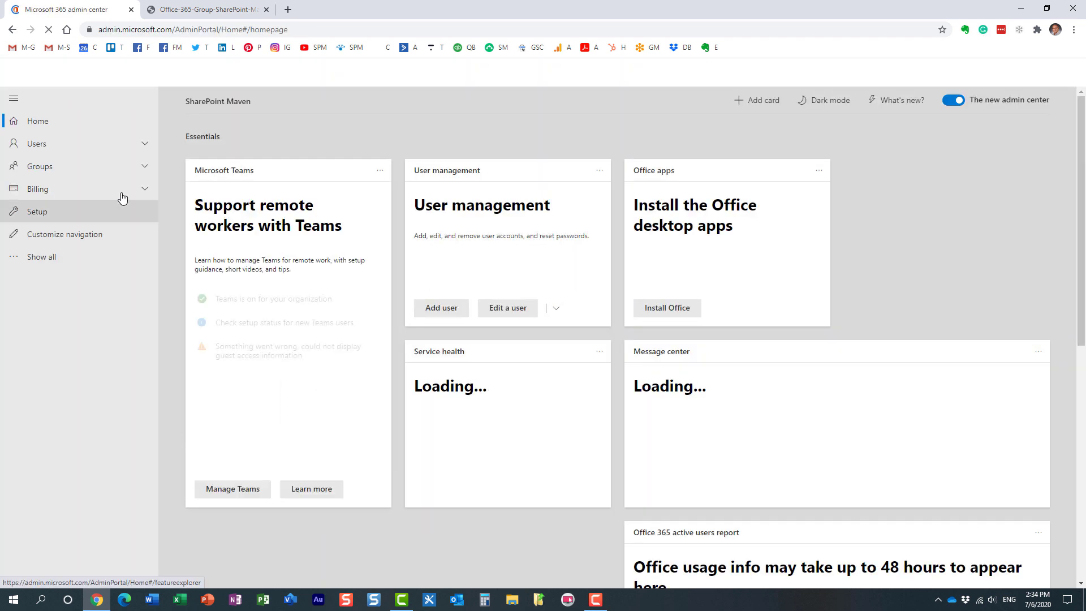
left_click(43, 169)
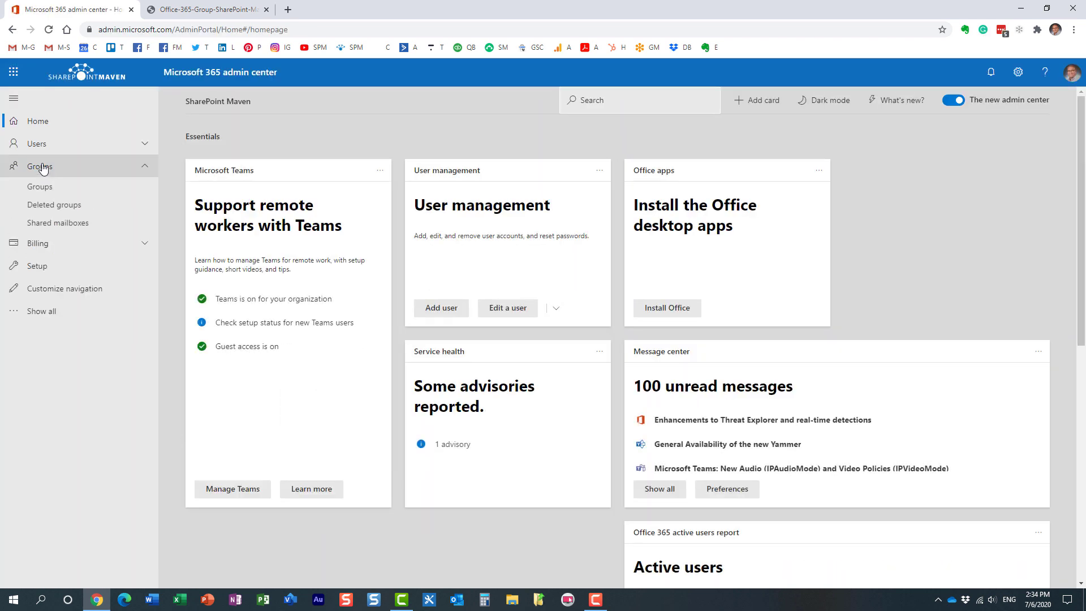
left_click(50, 191)
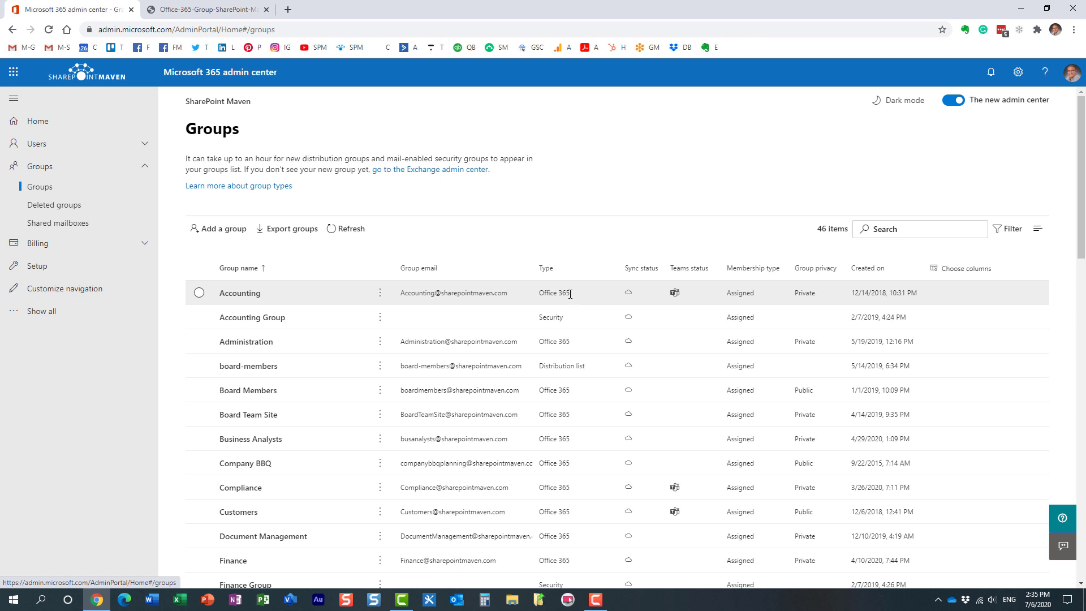
Check the Accounting group's Office 365 type, then start adding a new group
left_click_drag(570, 294, 538, 290)
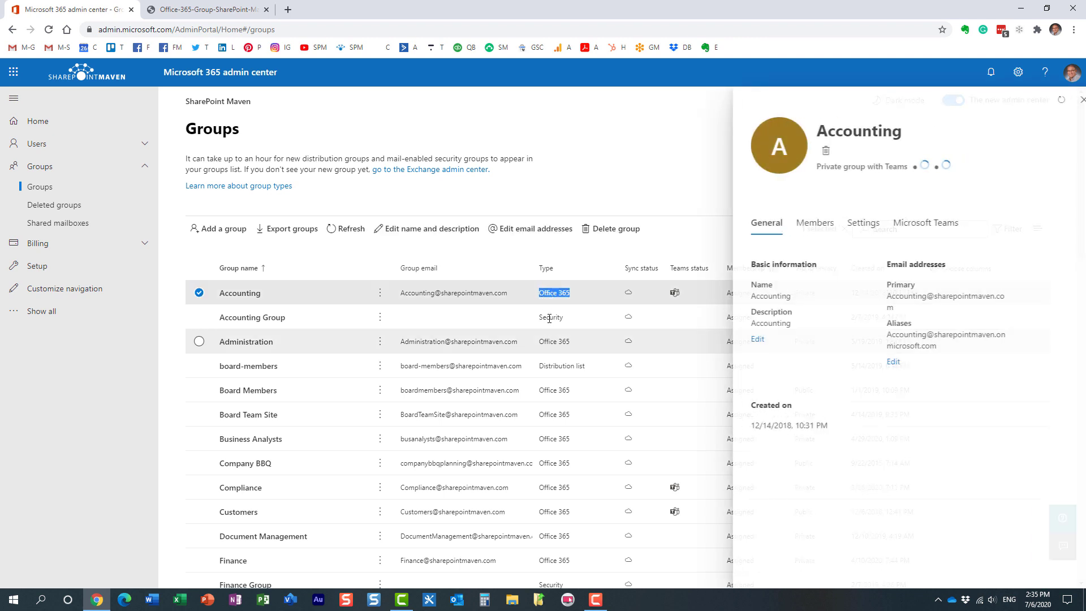
key("Escape")
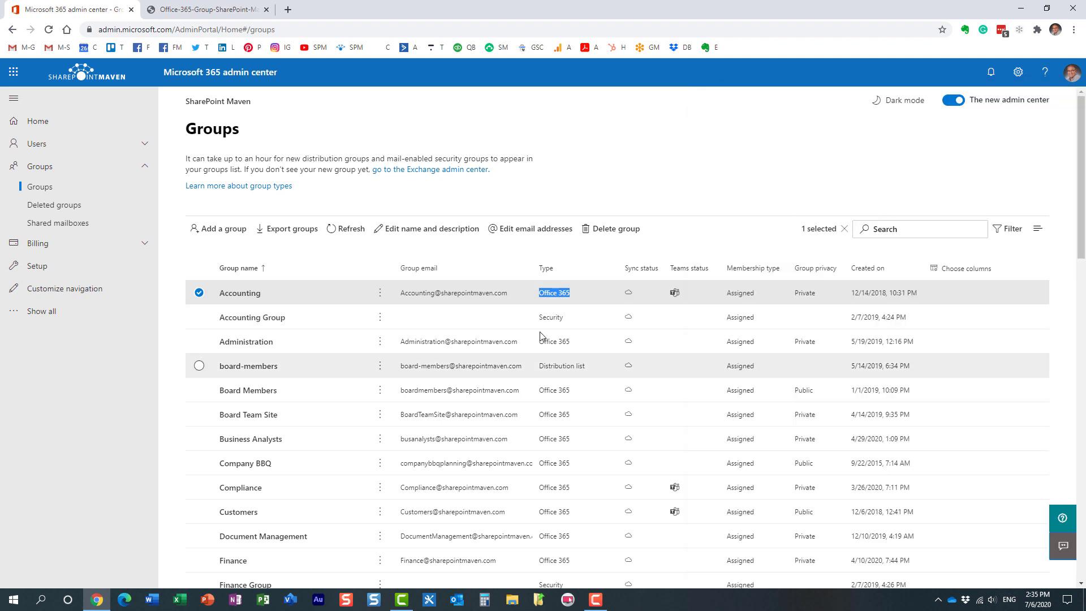
scroll(569, 427, "down", 3)
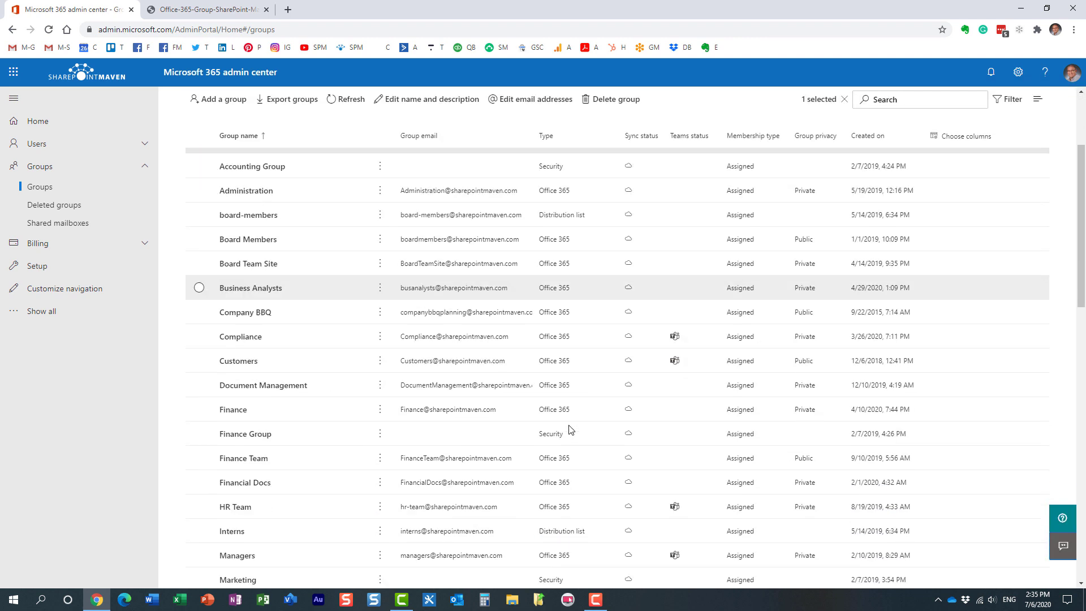
scroll(583, 439, "up", 2)
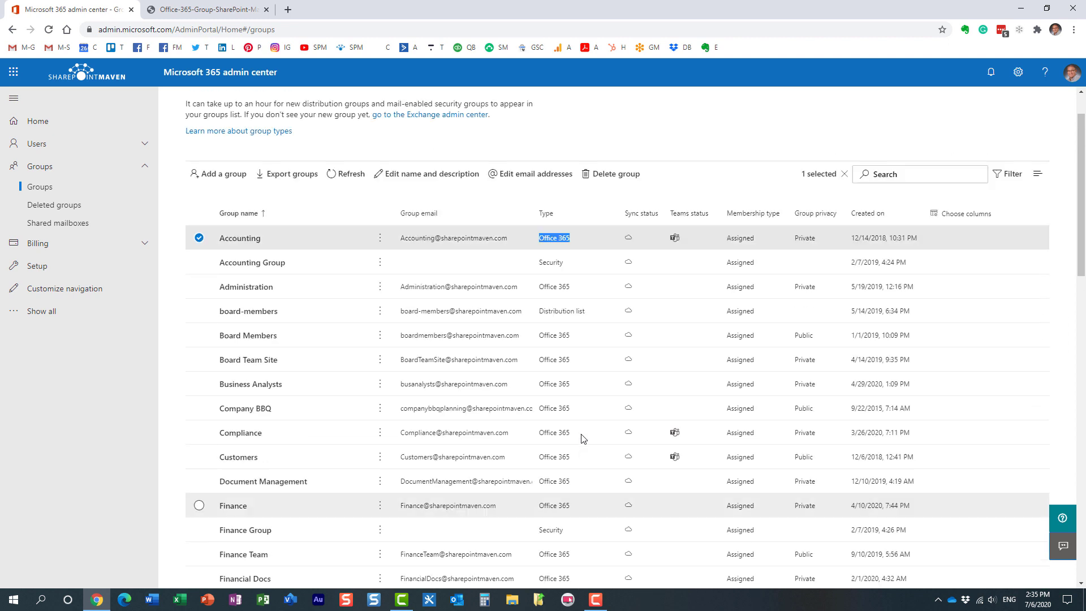
scroll(582, 439, "up", 1)
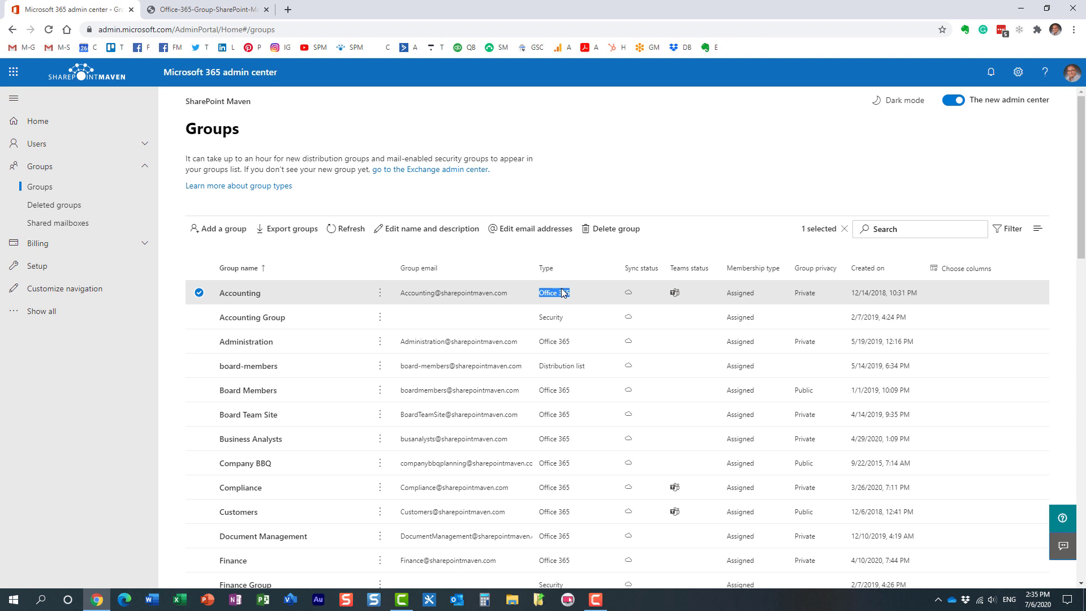
left_click(218, 229)
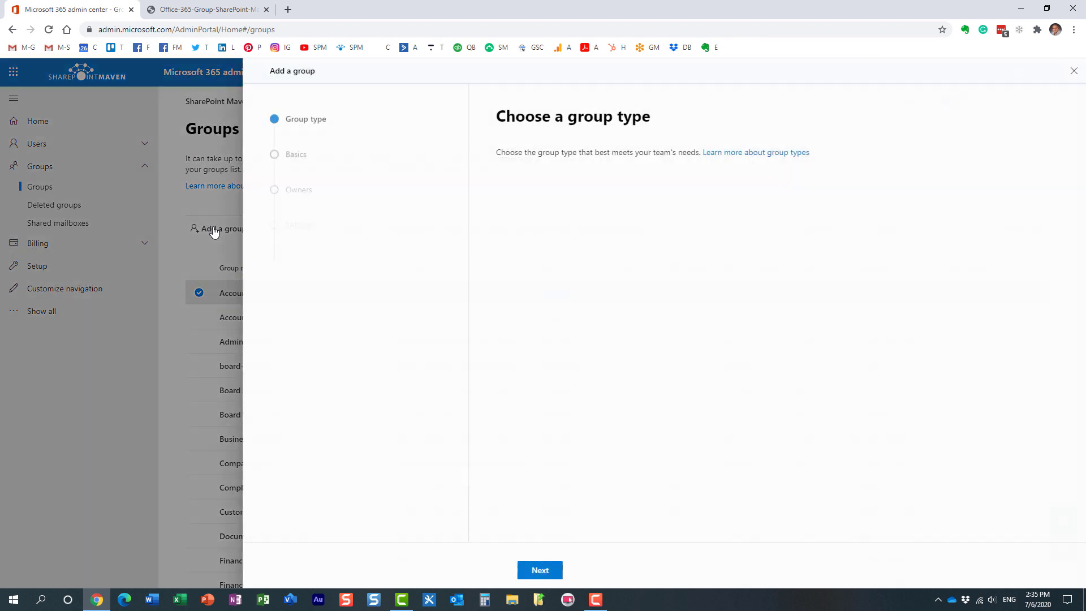